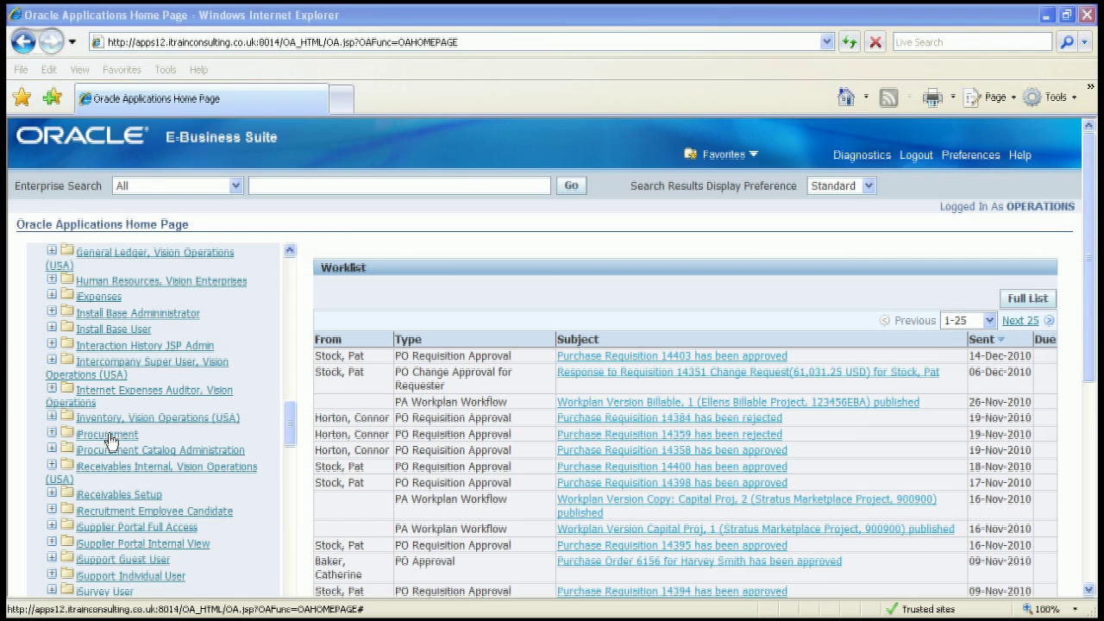
Start a non-catalog request in iProcurement with the item description 'Books'
{"action": "left_click", "coordinate": [108, 435]}
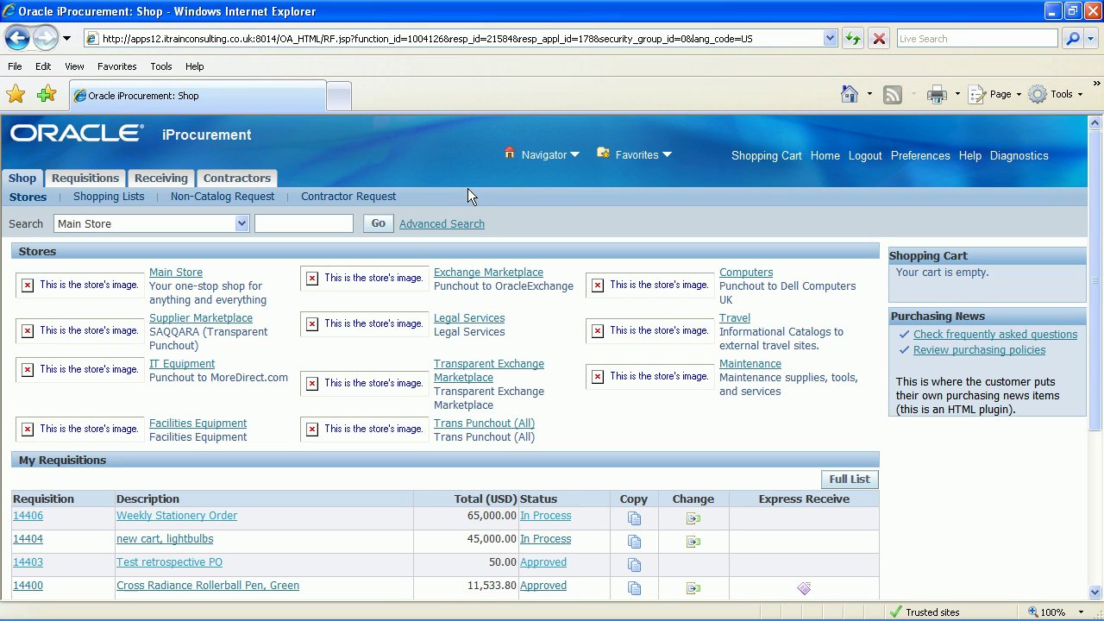
{"action": "left_click", "coordinate": [222, 196]}
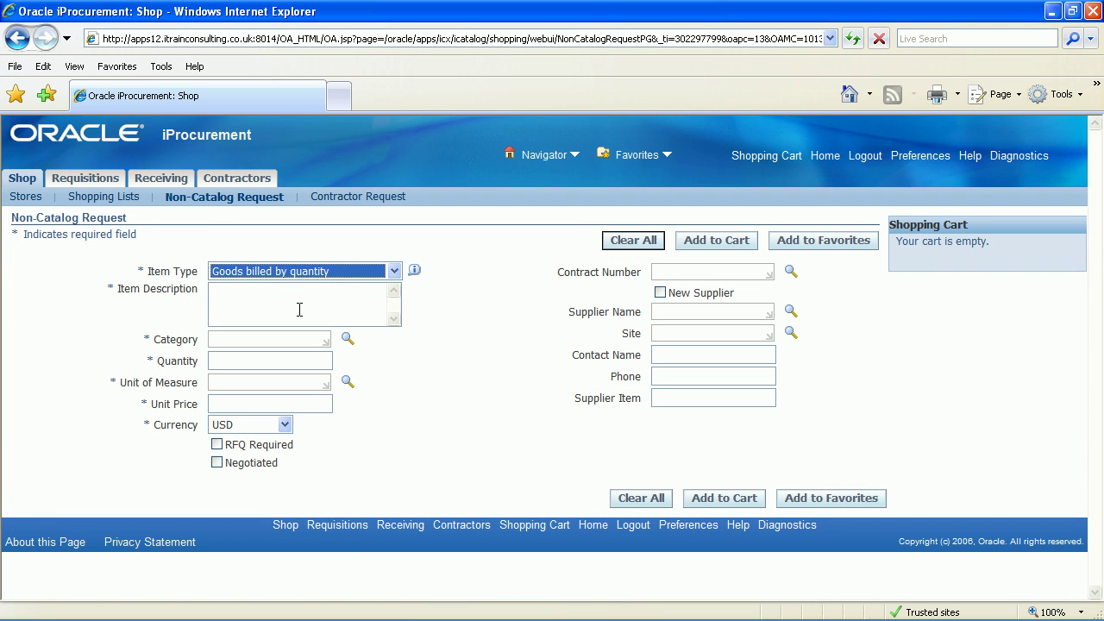
{"action": "left_click", "coordinate": [233, 299]}
{"action": "type", "text": "Books"}
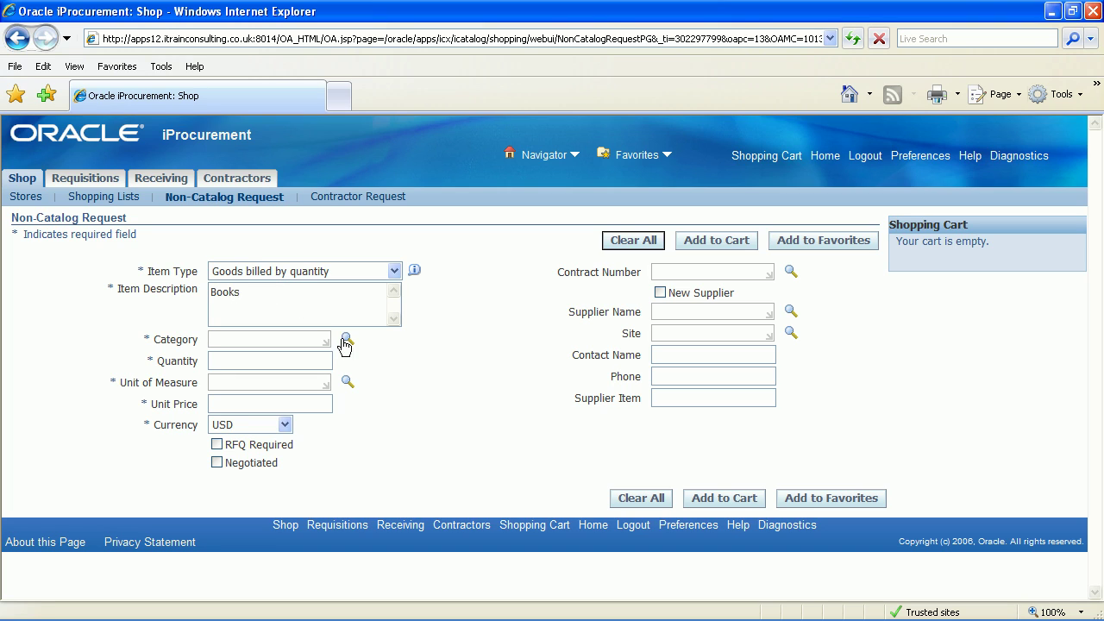
Set the request's category to MISC.MISC and the quantity to 10
{"action": "left_click", "coordinate": [346, 339]}
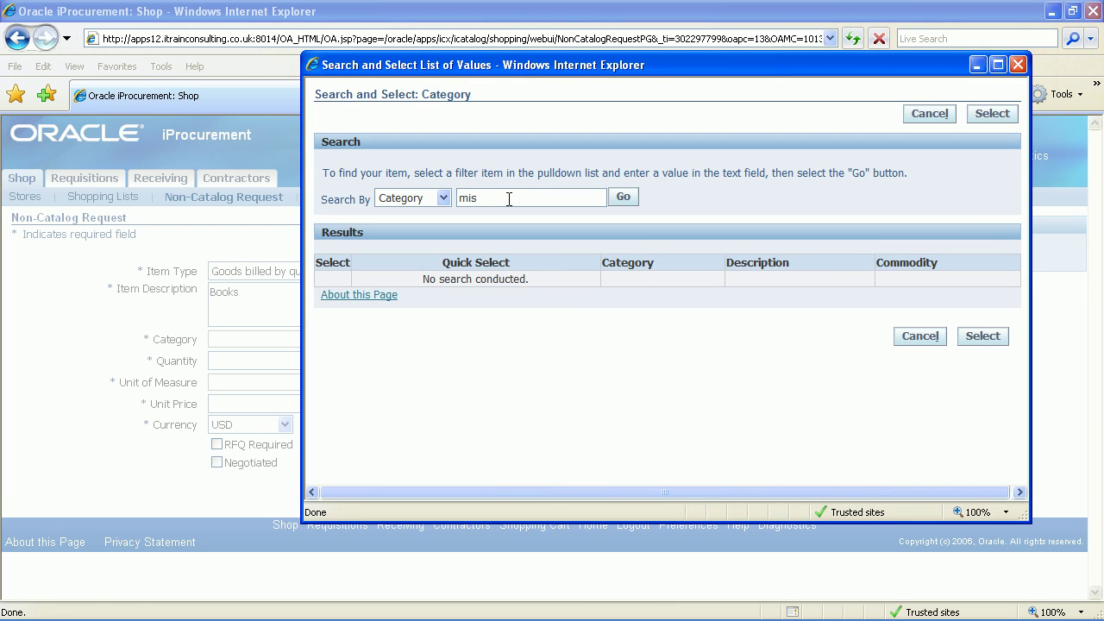
{"action": "type", "text": "c"}
{"action": "left_click", "coordinate": [622, 198]}
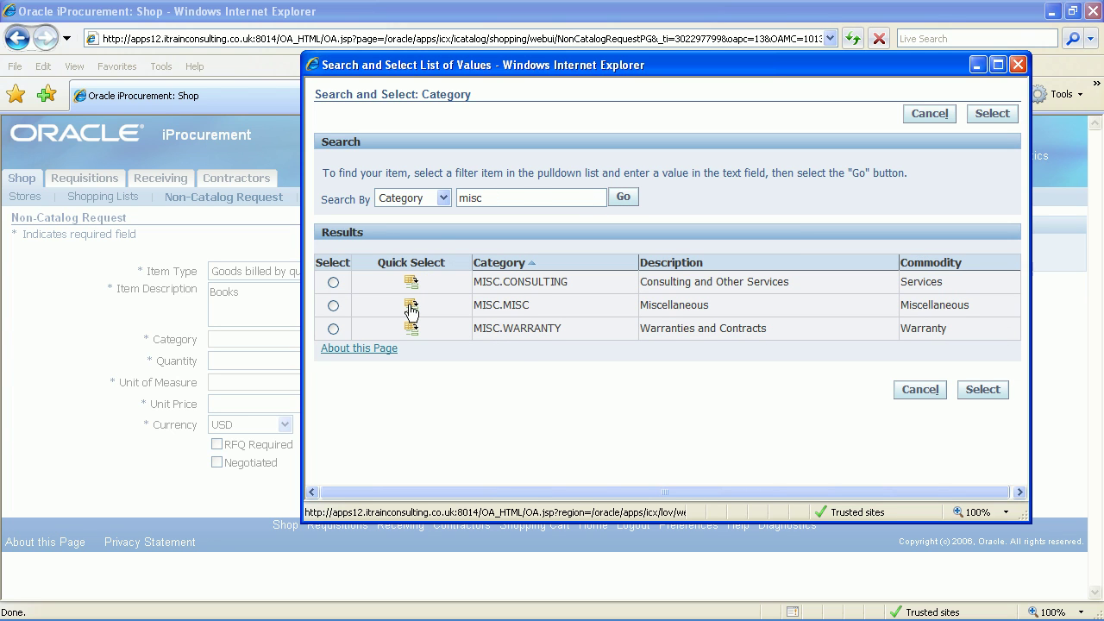
{"action": "left_click", "coordinate": [411, 307]}
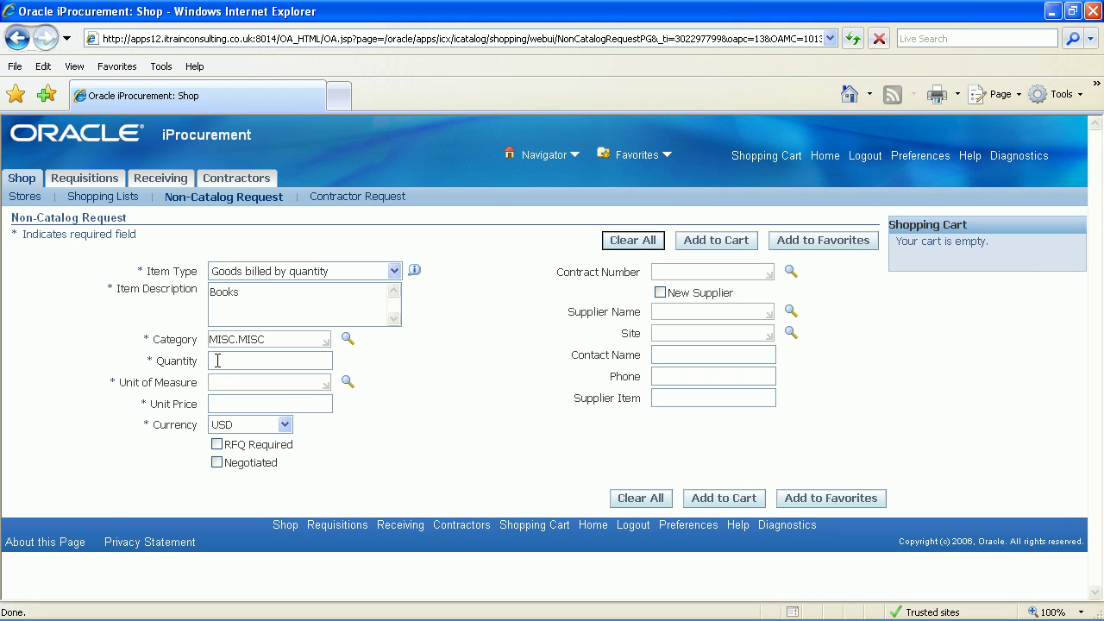
{"action": "left_click", "coordinate": [218, 361]}
{"action": "type", "text": "10"}
Set the unit of measure to Each and the unit price to 5.00 USD
{"action": "left_click", "coordinate": [347, 381]}
{"action": "type", "text": "Each"}
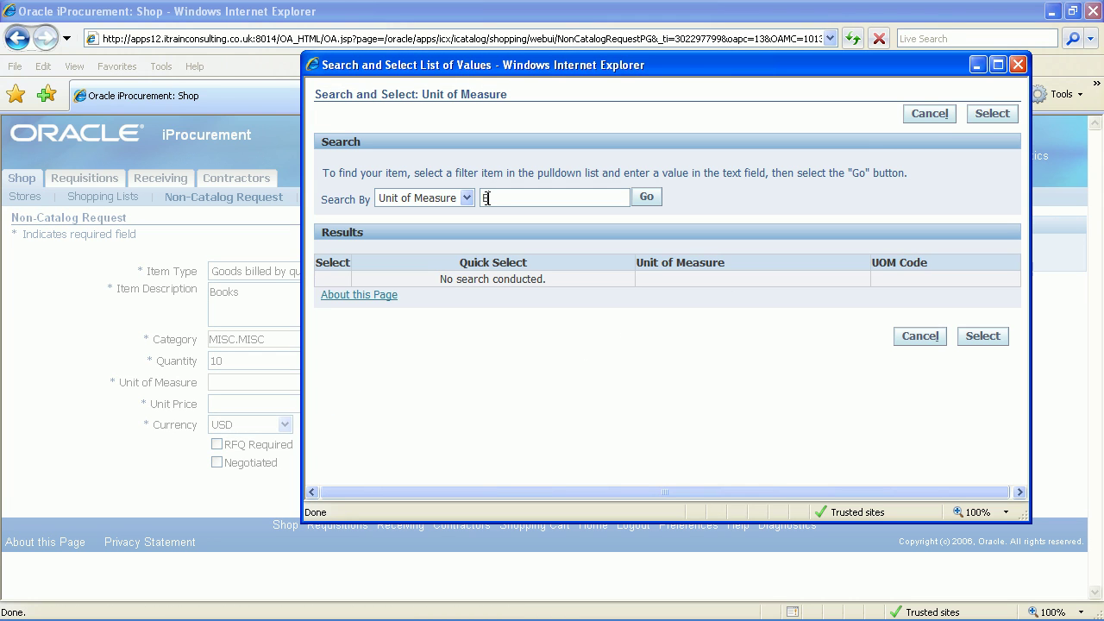
{"action": "left_click", "coordinate": [647, 201]}
{"action": "left_click", "coordinate": [457, 280]}
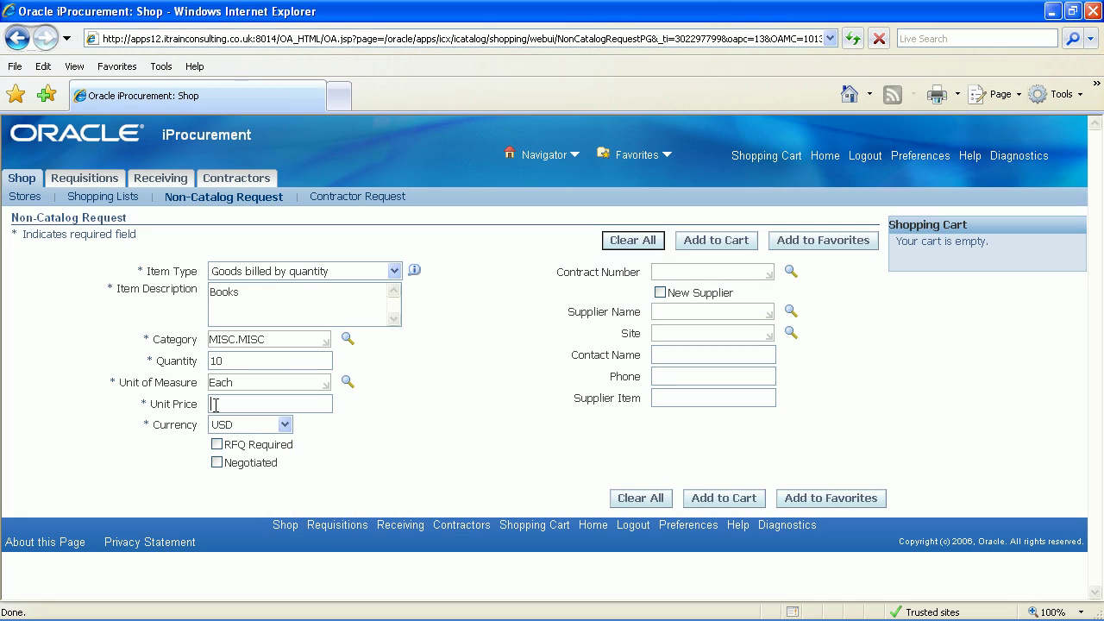
{"action": "type", "text": "5.00"}
Choose AGS Supplier at the LONDON site and add the 10 Books to the cart
{"action": "left_click", "coordinate": [790, 314]}
{"action": "type", "text": "AGS"}
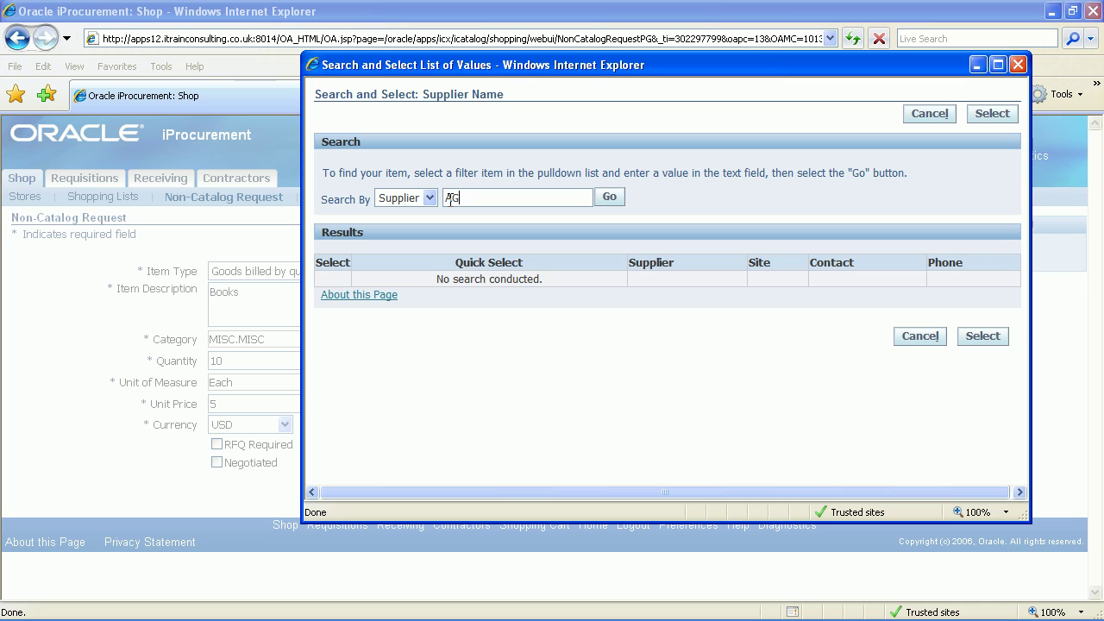
{"action": "left_click", "coordinate": [609, 198]}
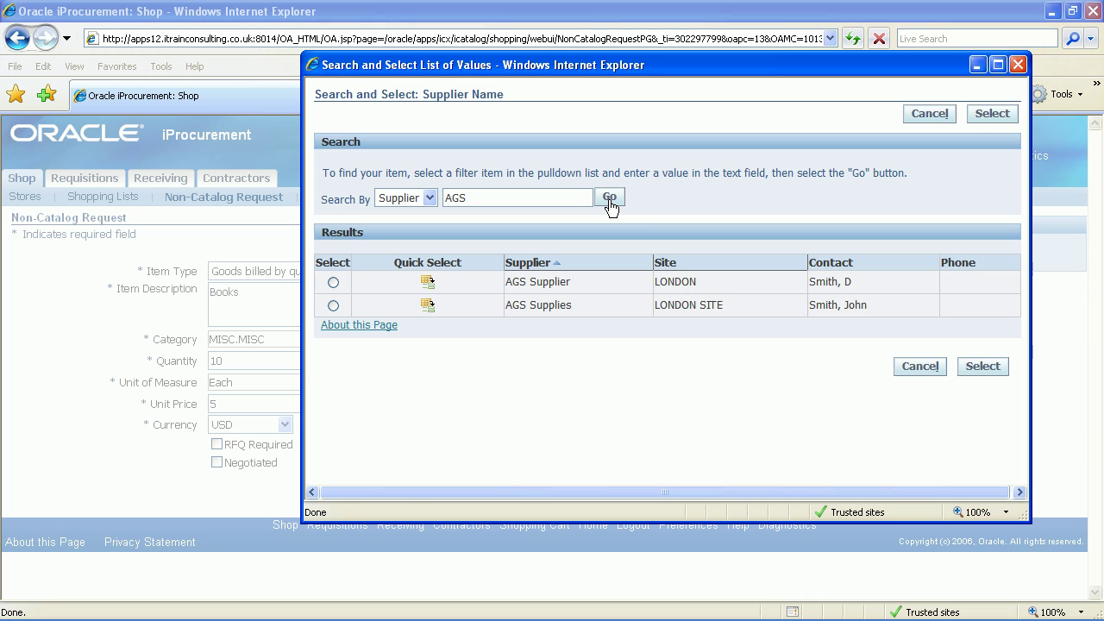
{"action": "left_click", "coordinate": [428, 282]}
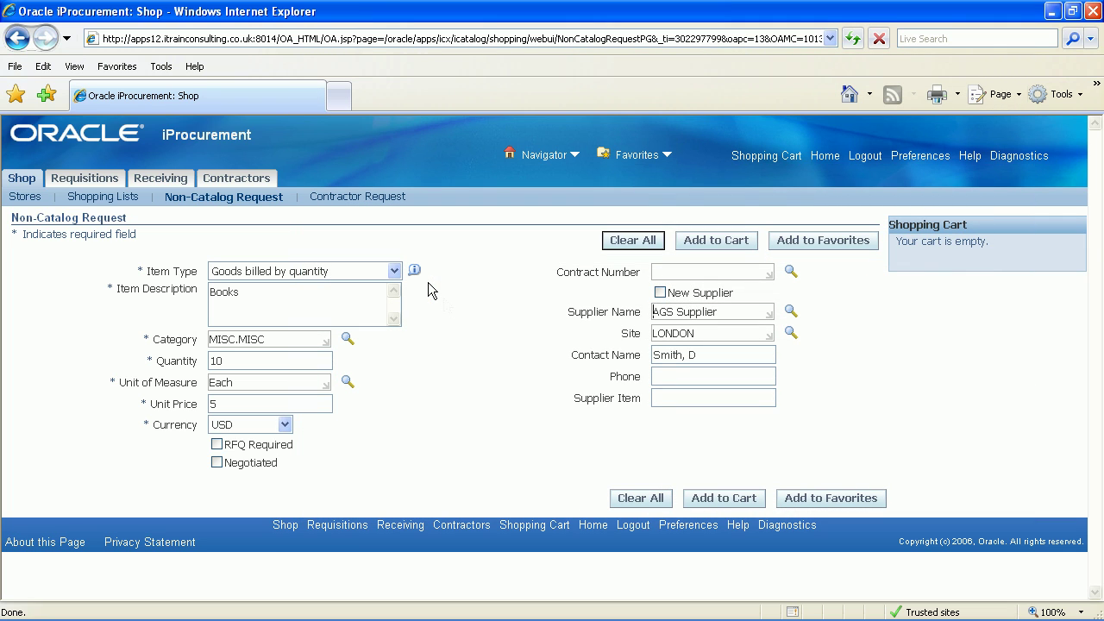
{"action": "left_click", "coordinate": [721, 505]}
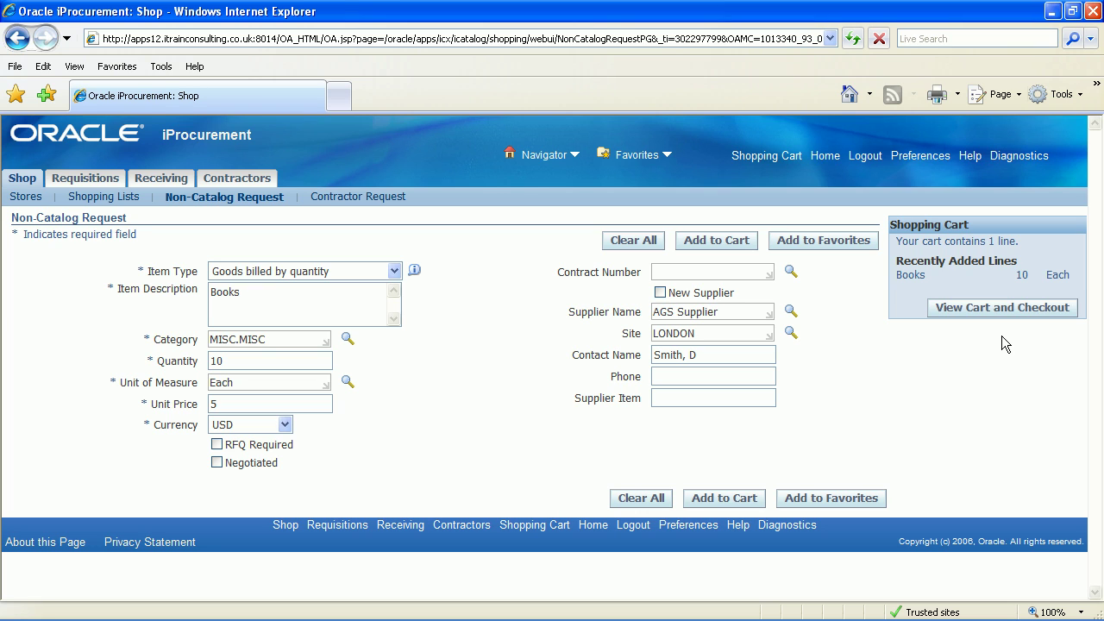
View the cart of 10 Books totalling 50.00 USD and proceed to checkout
{"action": "left_click", "coordinate": [1017, 313]}
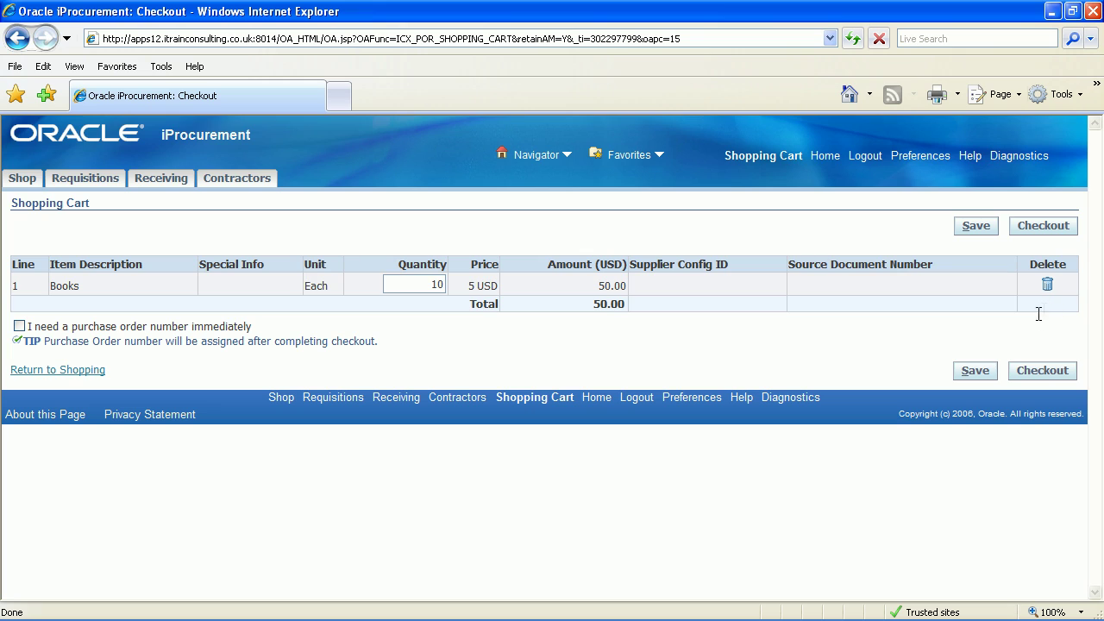
{"action": "left_click", "coordinate": [1030, 376]}
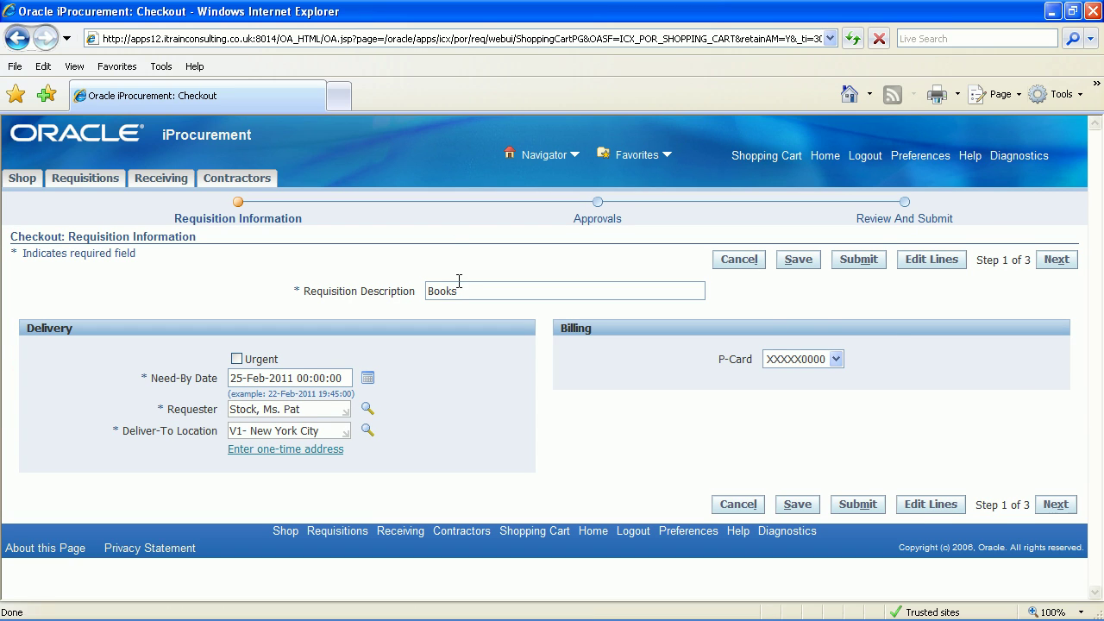
Replace the requisition description 'Books' with 'Monthly Library Order'
{"action": "left_click_drag", "start_coordinate": [458, 290], "coordinate": [430, 297]}
{"action": "type", "text": "Monthly Library Order"}
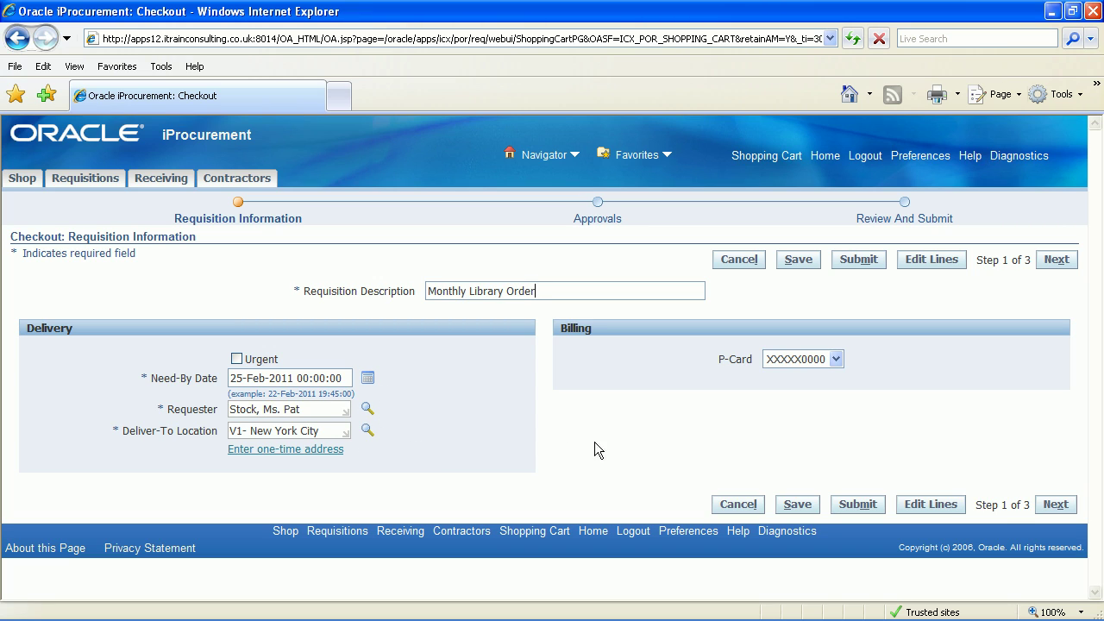
{"action": "left_click", "coordinate": [931, 505]}
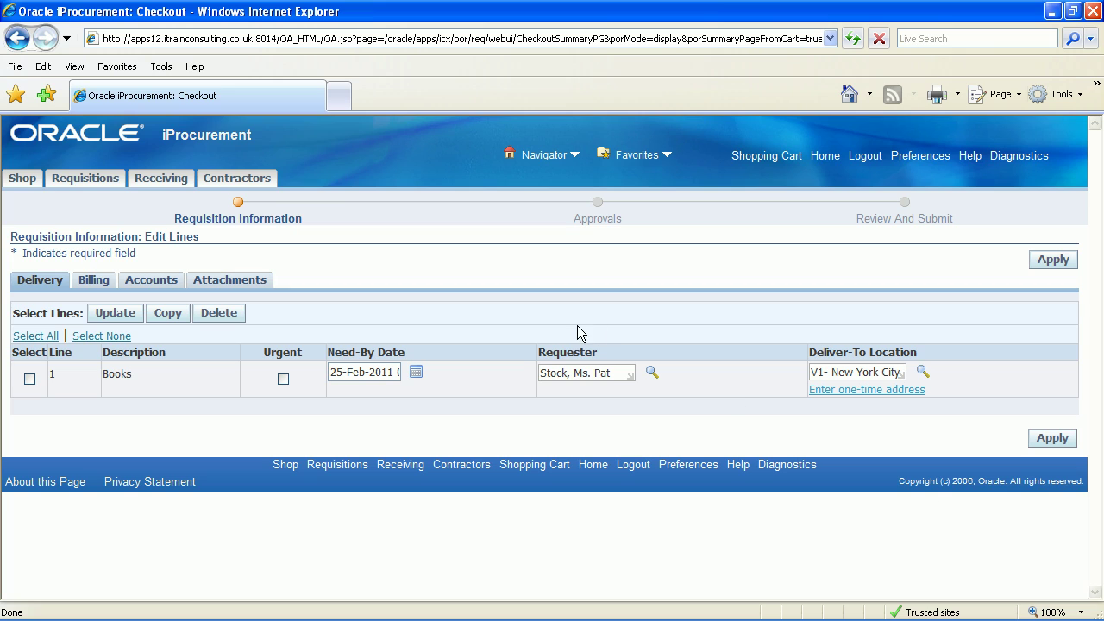
{"action": "left_click", "coordinate": [147, 281]}
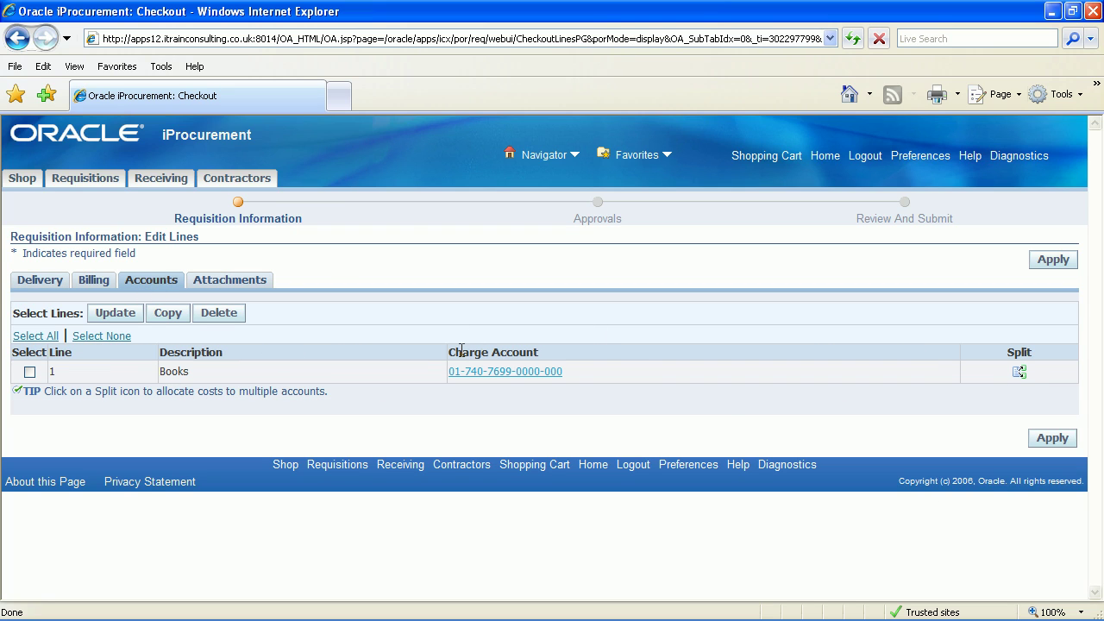
{"action": "left_click", "coordinate": [1050, 440]}
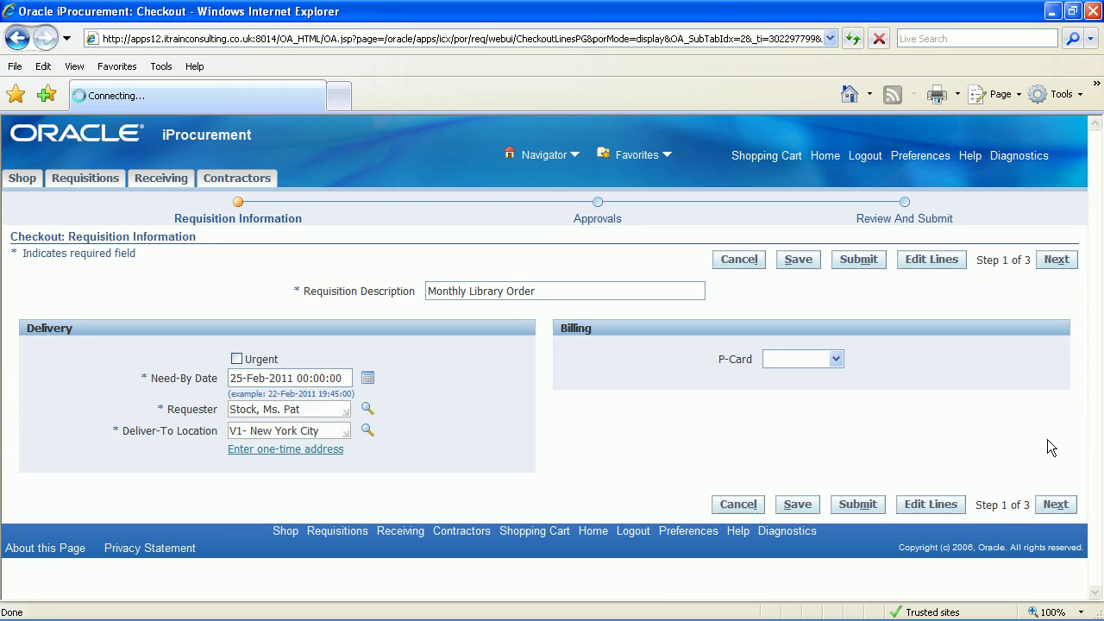
Advance through Approvals and Notes to Review and Submit for Requisition 14407
{"action": "left_click", "coordinate": [1057, 508]}
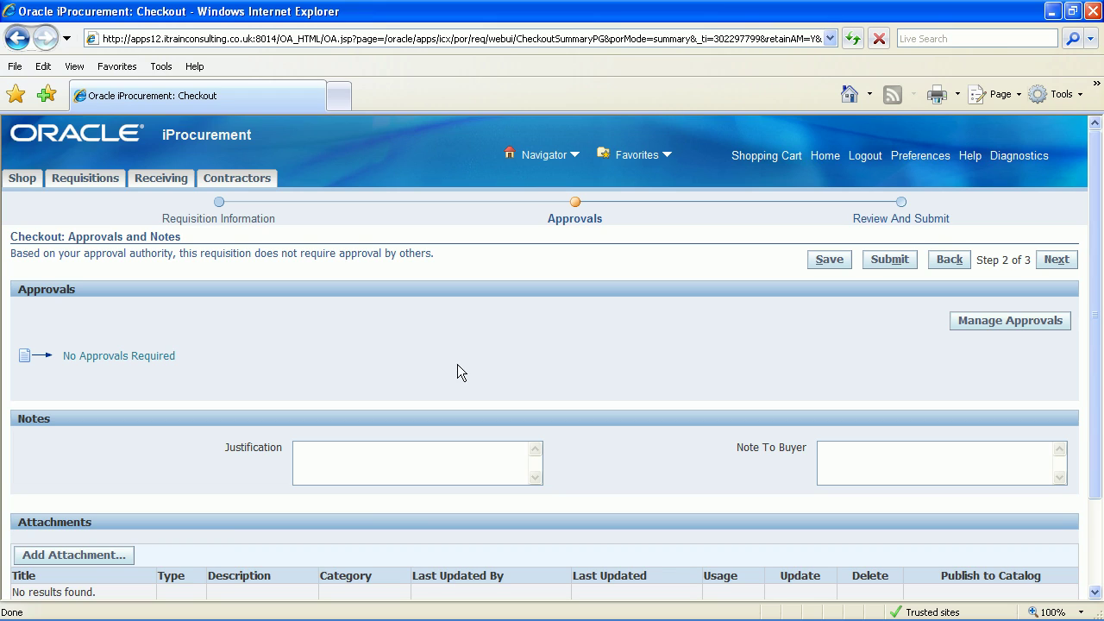
{"action": "left_click", "coordinate": [848, 463]}
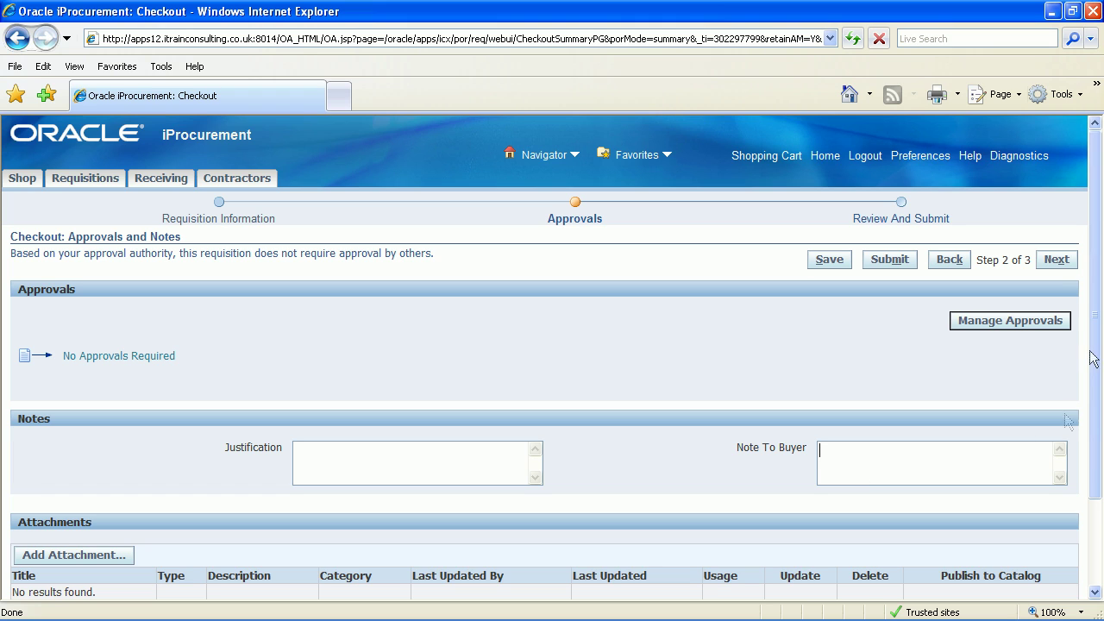
{"action": "left_click", "coordinate": [1058, 260]}
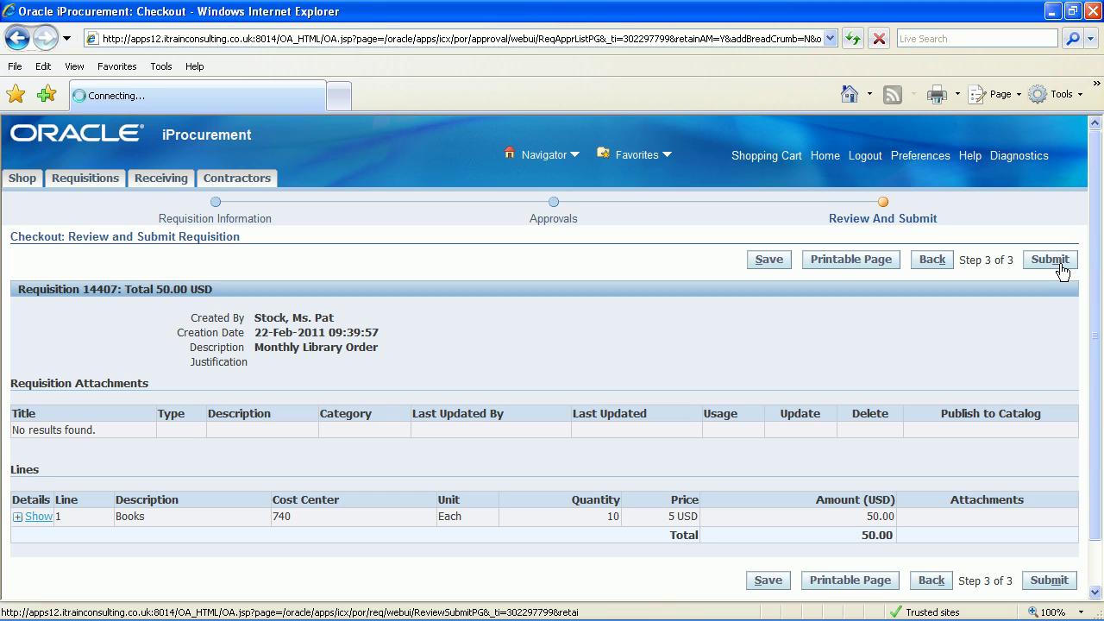
Submit Requisition 14407 and return to the Shop page listing it as Approved
{"action": "left_click", "coordinate": [1057, 264]}
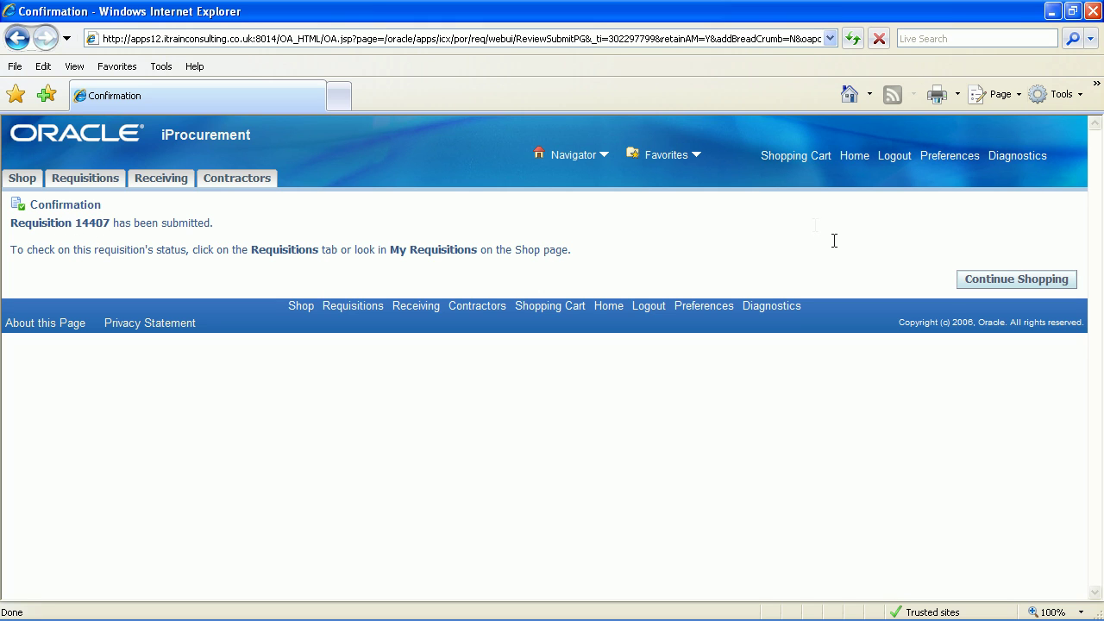
{"action": "left_click", "coordinate": [1002, 285]}
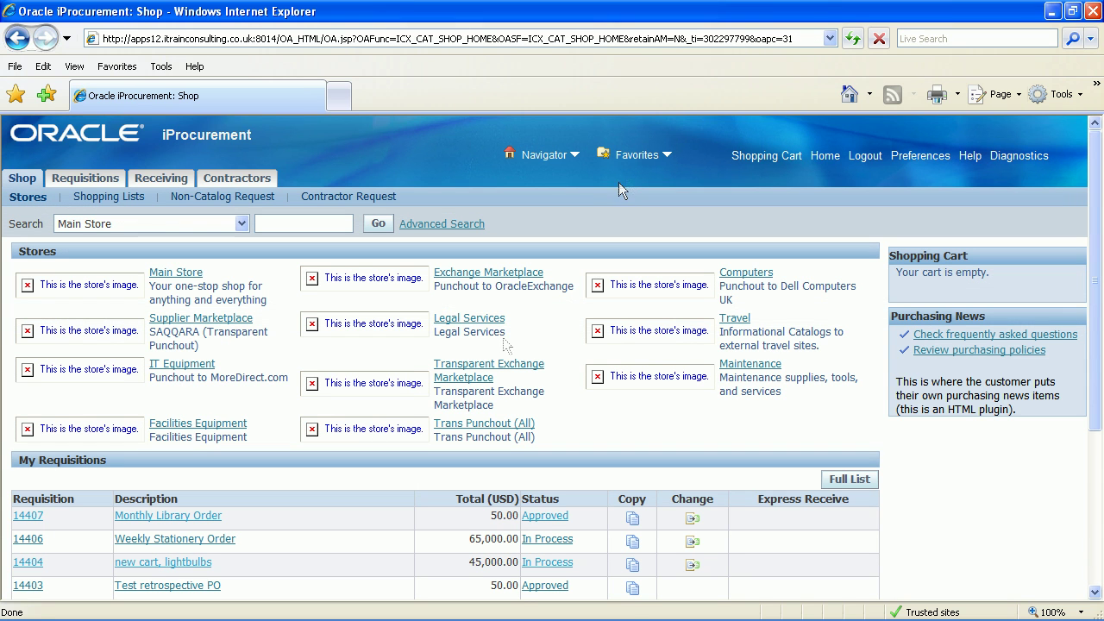